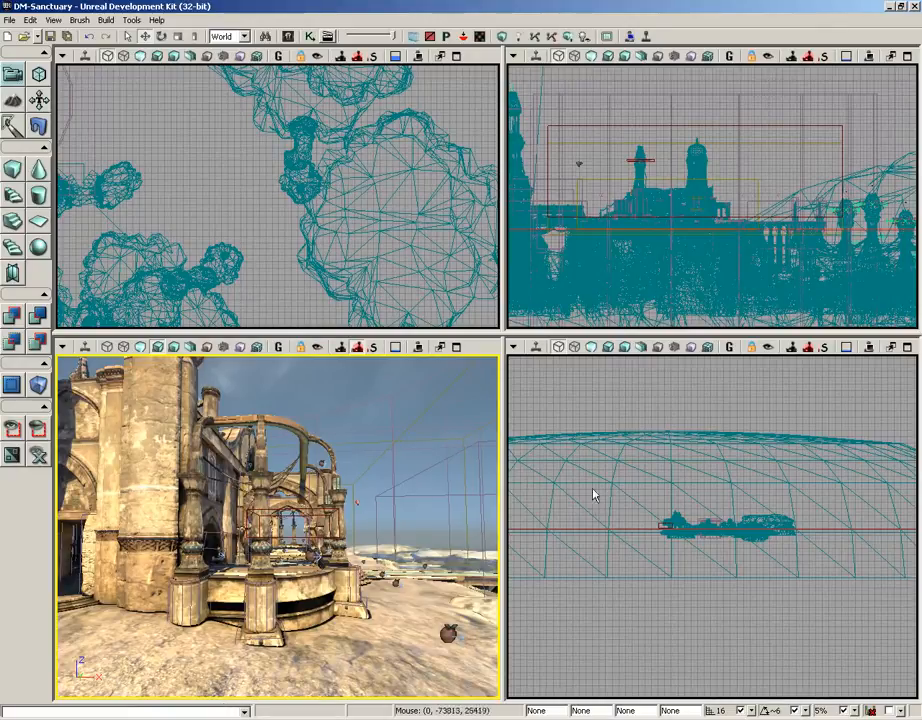
# - Switch to the browser, review the Console Commands reference page on udn.epicgames.com, and return to the Unreal Development Kit
pyautogui.click(558, 718)
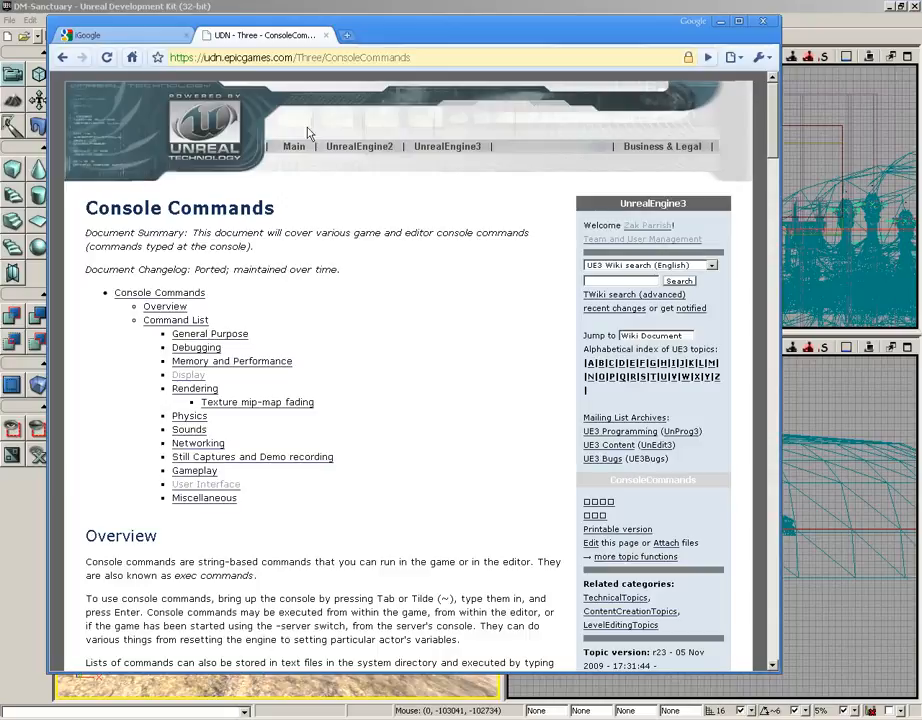
pyautogui.moveTo(205, 57); pyautogui.dragTo(287, 57)
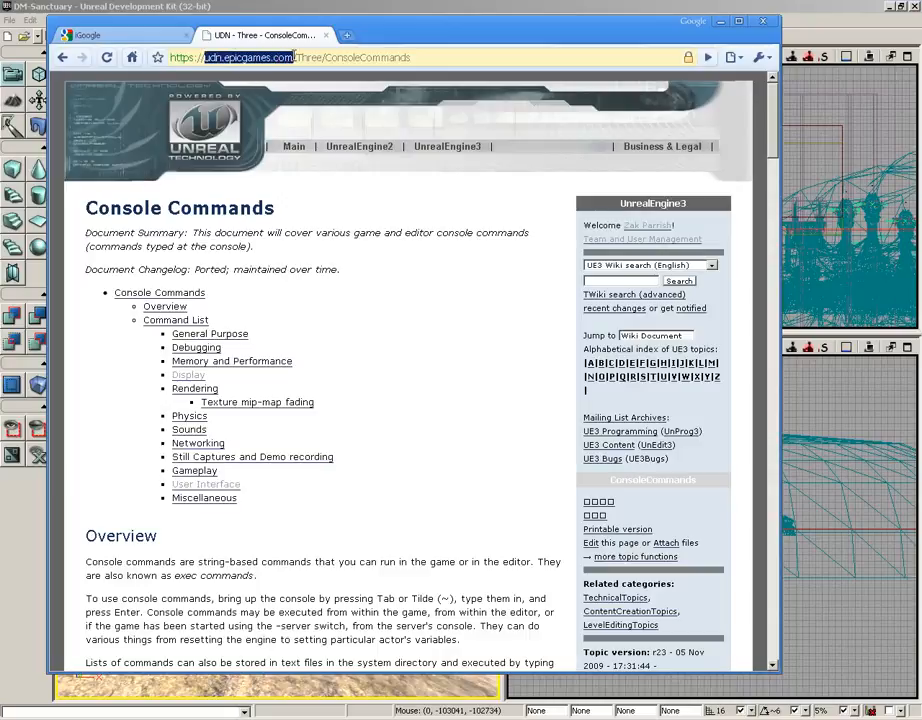
pyautogui.doubleClick(311, 57)
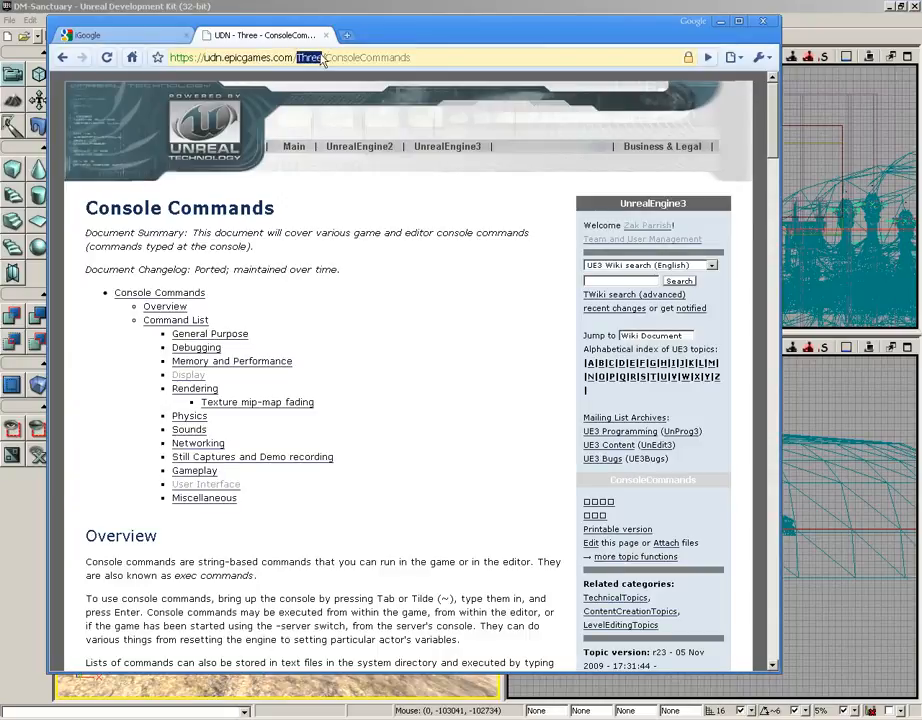
pyautogui.doubleClick(380, 57)
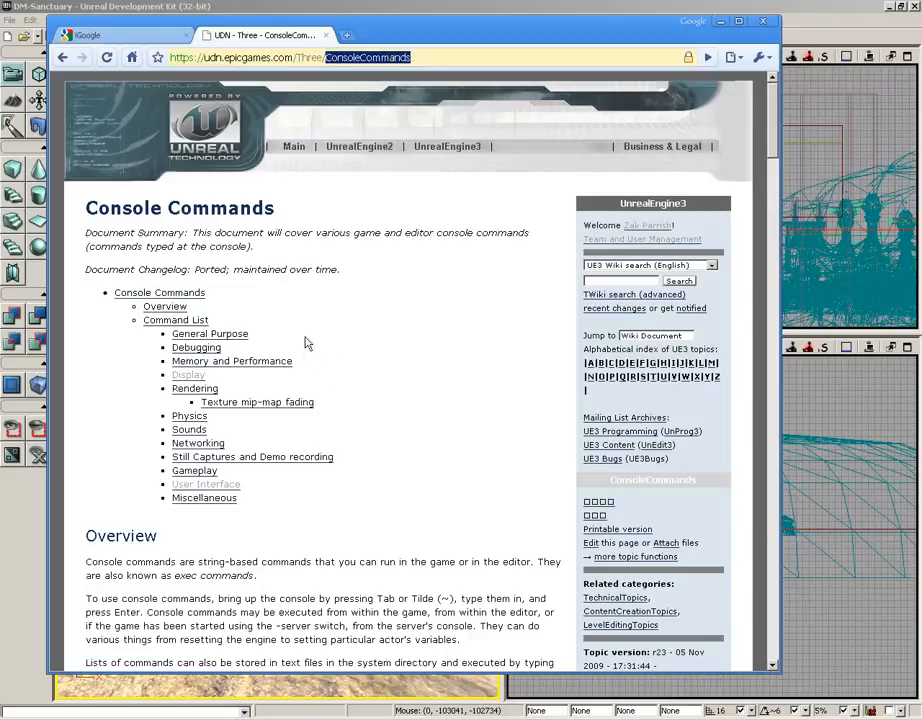
pyautogui.scroll(-5, 310, 330)
pyautogui.scroll(-12, 310, 322)
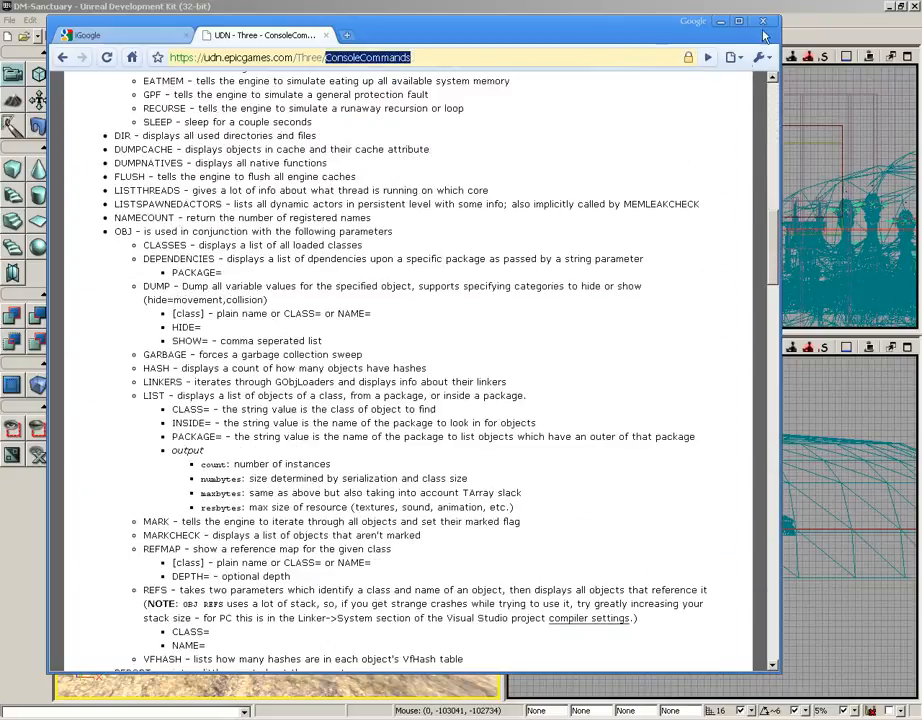
pyautogui.scroll(-5, 450, 345)
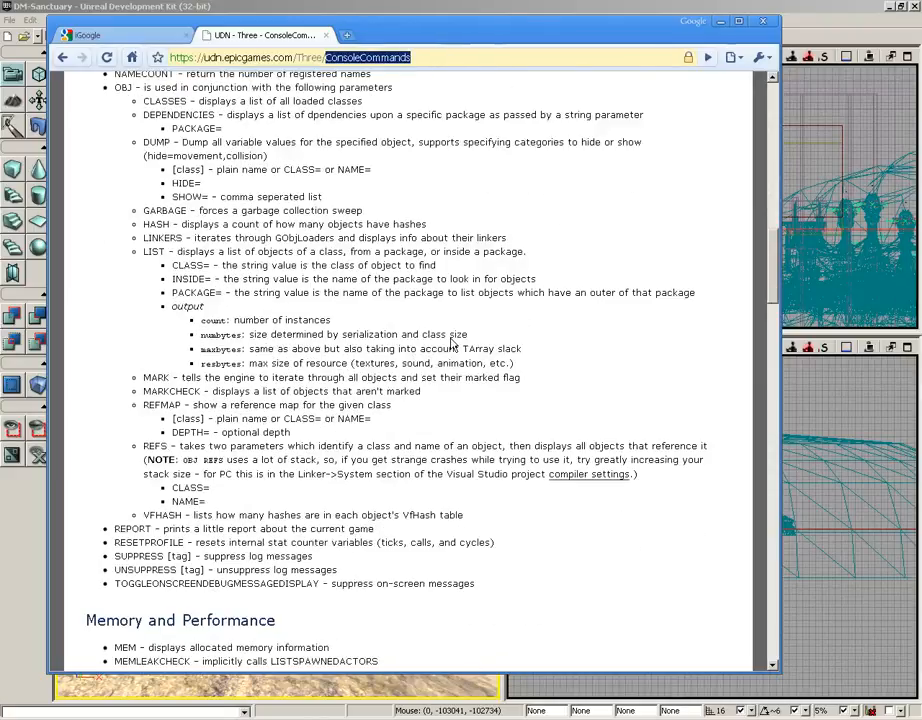
pyautogui.click(720, 21)
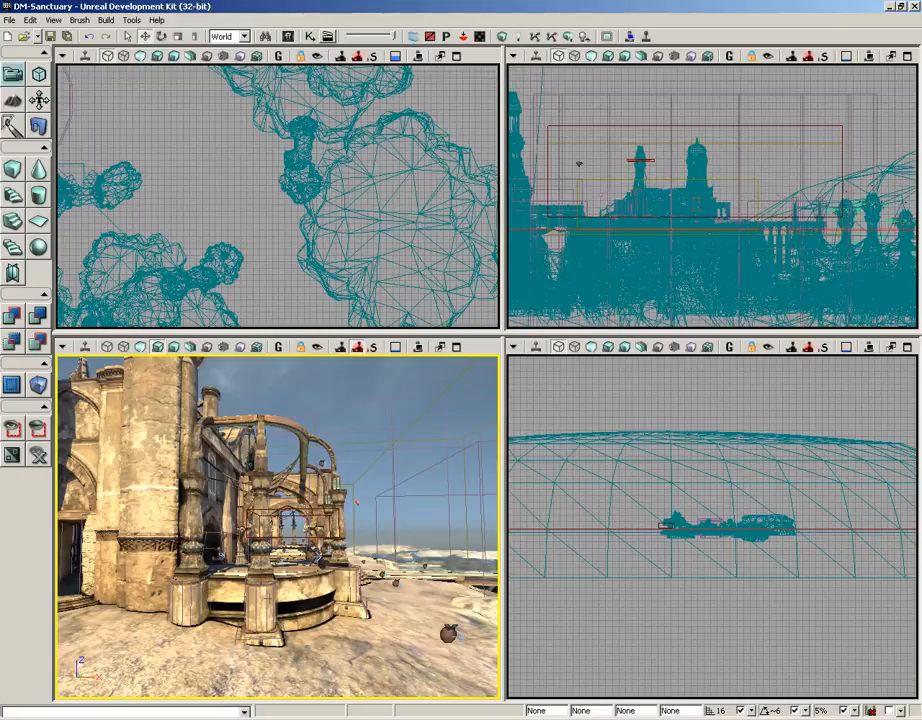
# - Select both halves of the front pillar's cylindrical base, the neighbouring pillar's half and the apple-shaped actor together in the perspective view
pyautogui.moveTo(357, 502); pyautogui.dragTo(349, 425)
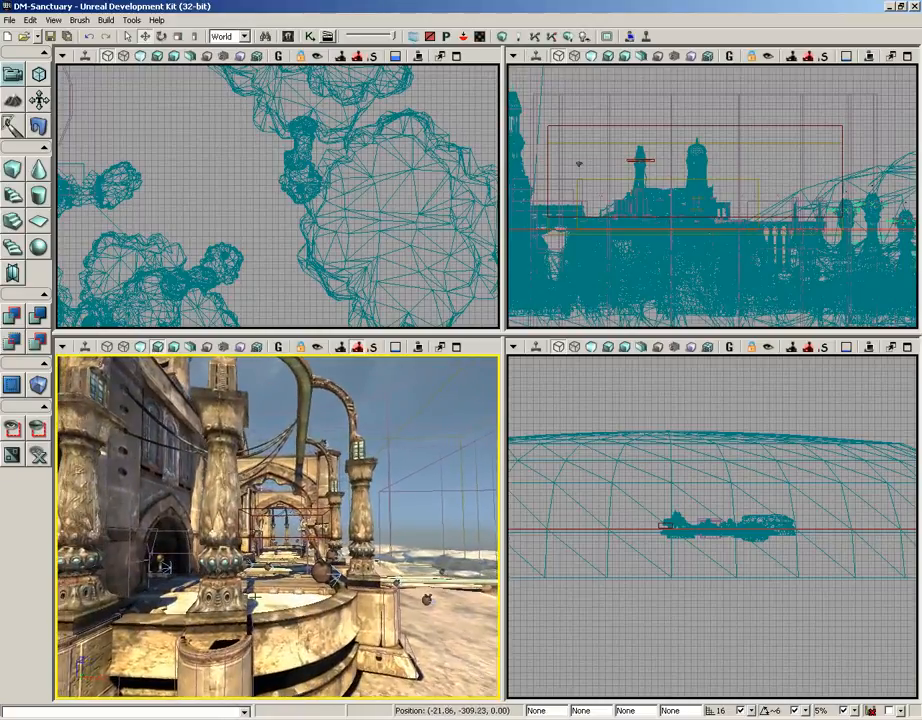
pyautogui.moveTo(357, 502); pyautogui.dragTo(314, 575, button='right')
pyautogui.moveTo(287, 582); pyautogui.dragTo(285, 530)
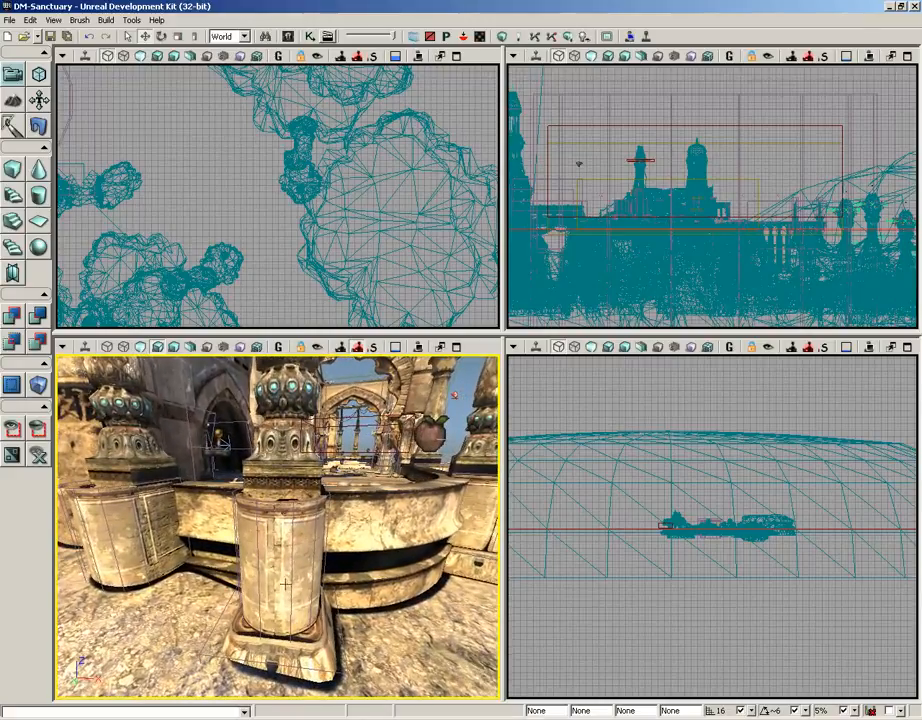
pyautogui.click(304, 550)
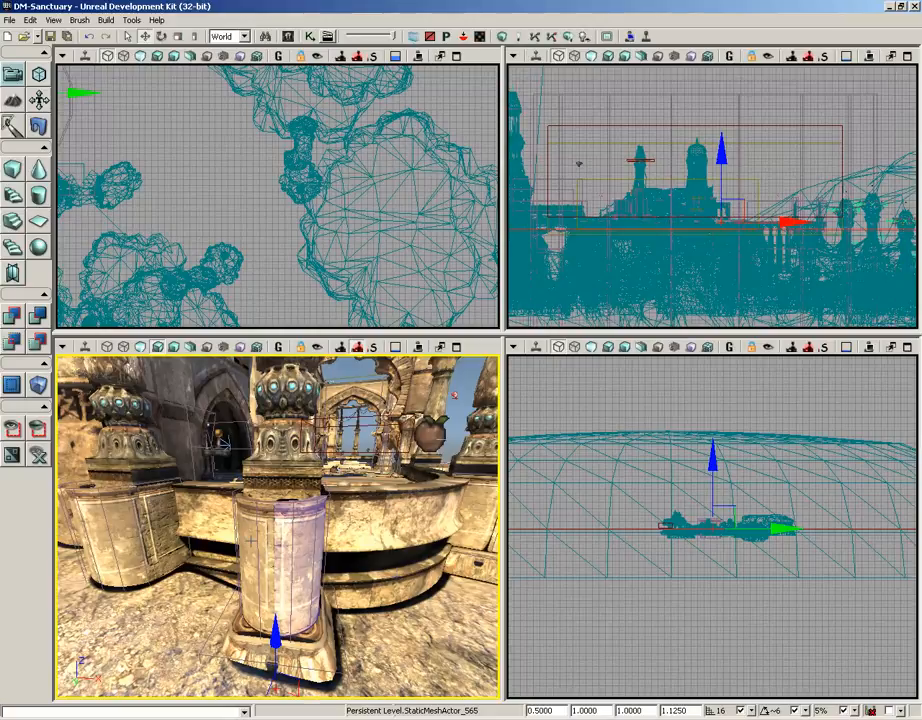
pyautogui.keyDown('ctrl'); pyautogui.click(251, 541); pyautogui.keyUp('ctrl')
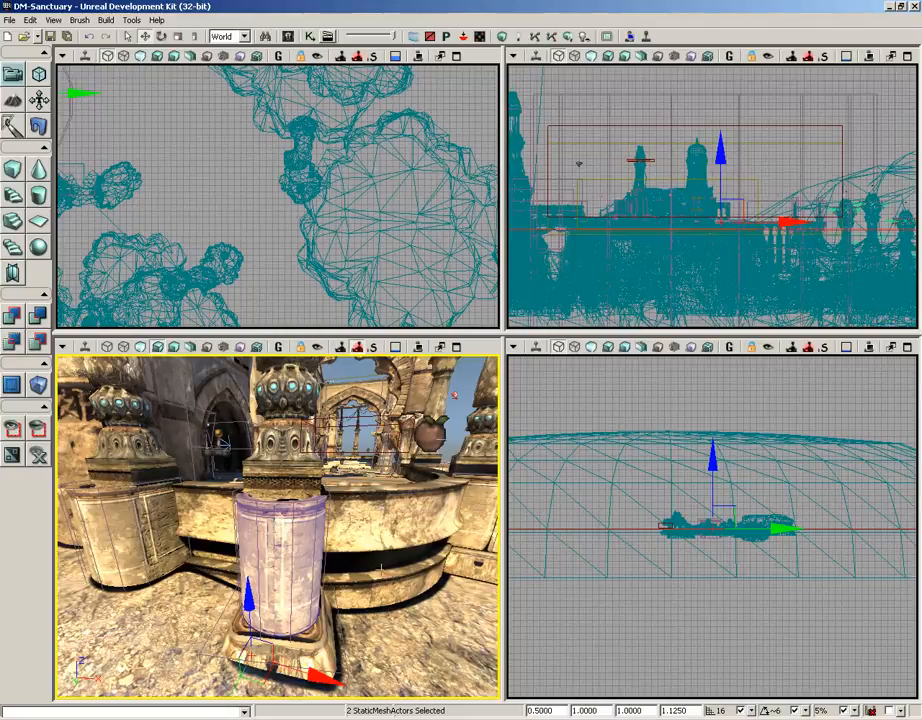
pyautogui.keyDown('ctrl'); pyautogui.click(160, 526); pyautogui.keyUp('ctrl')
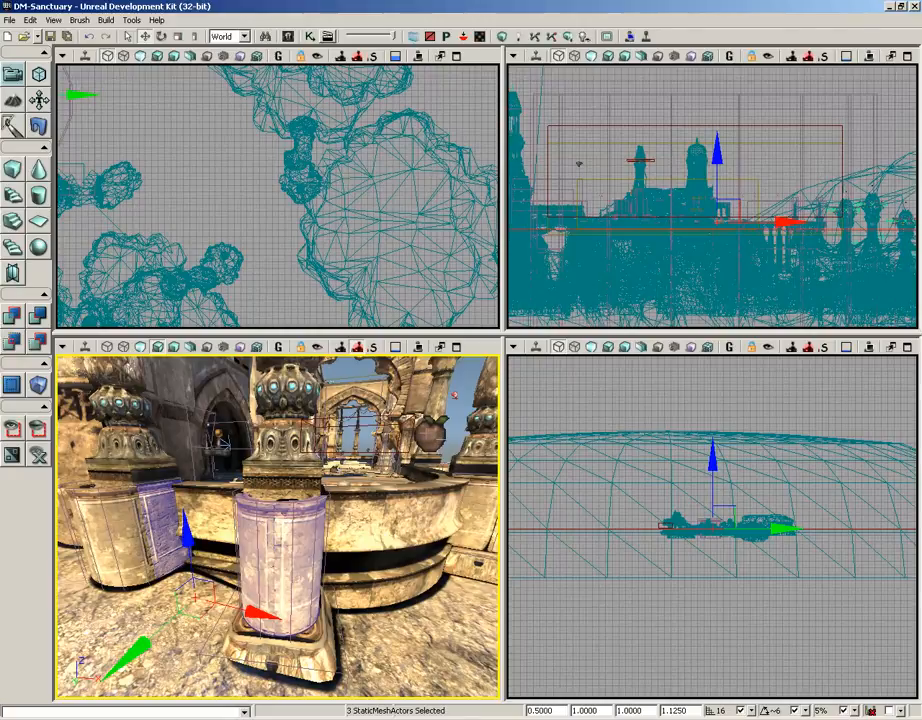
pyautogui.keyDown('ctrl'); pyautogui.click(428, 433); pyautogui.keyUp('ctrl')
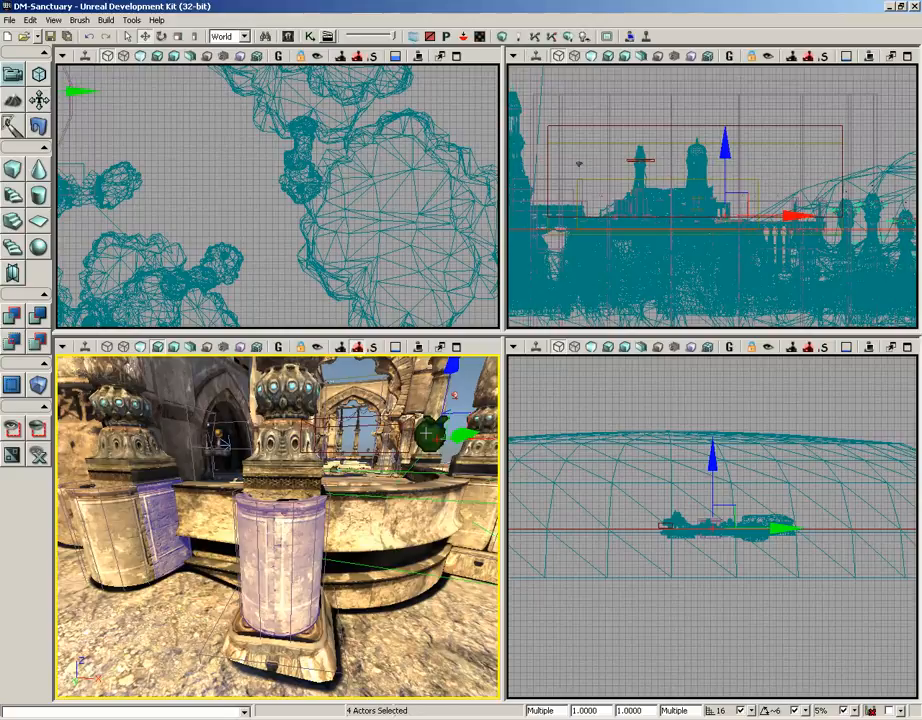
# - Reduce the selection to only the right half of the front pillar's cylindrical base
pyautogui.click(305, 547)
pyautogui.moveTo(348, 565); pyautogui.dragTo(350, 598)
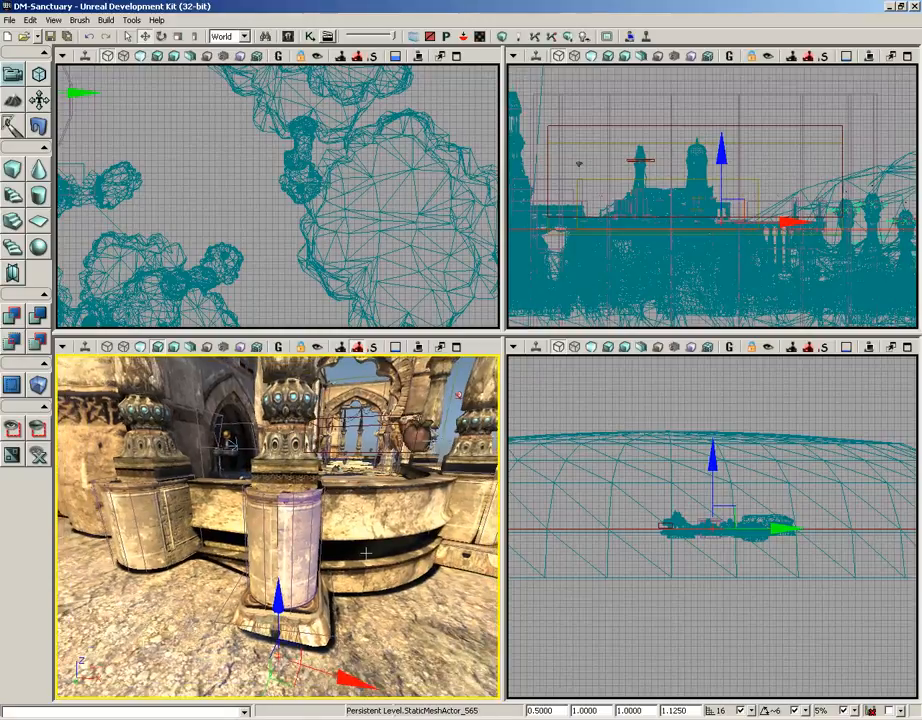
pyautogui.moveTo(362, 556); pyautogui.dragTo(358, 584, button='right')
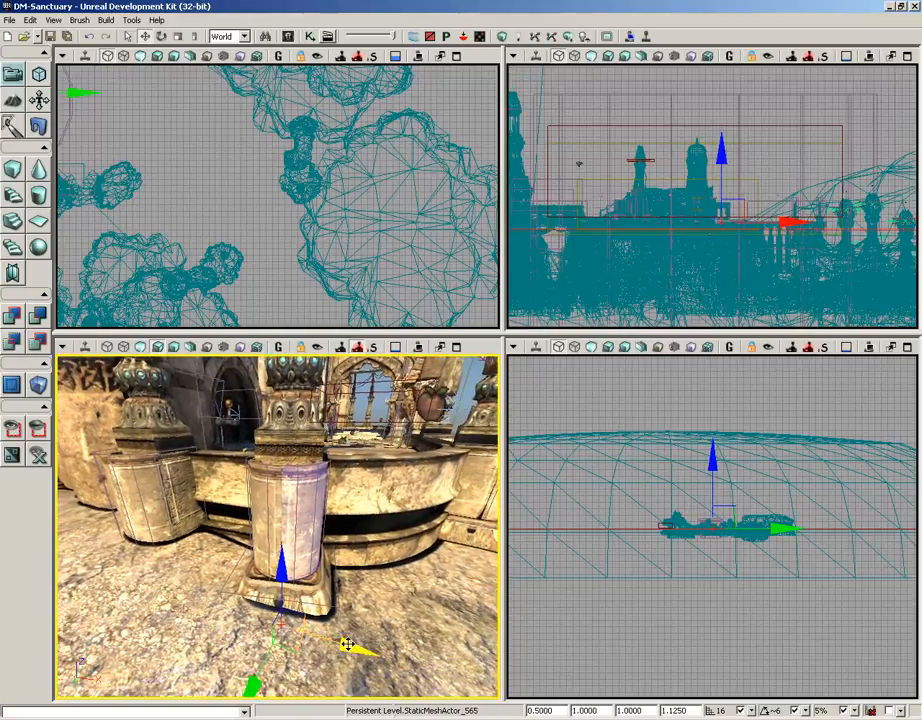
pyautogui.moveTo(350, 644); pyautogui.dragTo(326, 618)
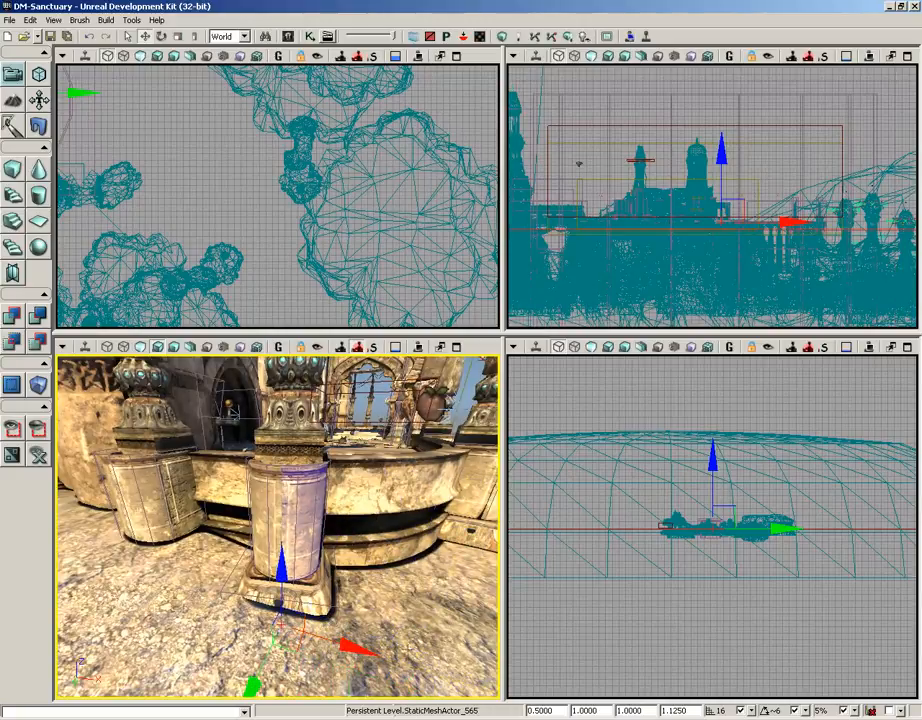
pyautogui.moveTo(282, 570)
pyautogui.mouseDown()
pyautogui.moveTo(275, 494)
pyautogui.moveTo(276, 574)
pyautogui.mouseUp()
# - Select the tall stone column at the corner of the building beside the pillared arches
pyautogui.moveTo(297, 440); pyautogui.dragTo(165, 388, button='right')
pyautogui.moveTo(357, 416); pyautogui.dragTo(262, 505, button='right')
pyautogui.click(260, 507)
pyautogui.scroll(-4, 260, 507)
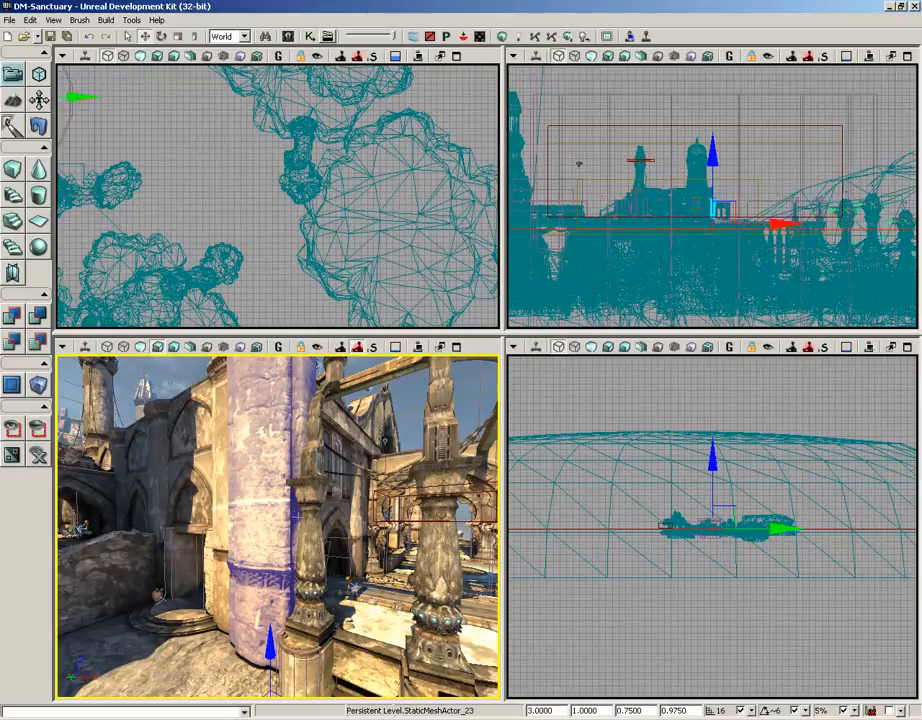
pyautogui.moveTo(259, 505); pyautogui.dragTo(259, 415, button='middle')
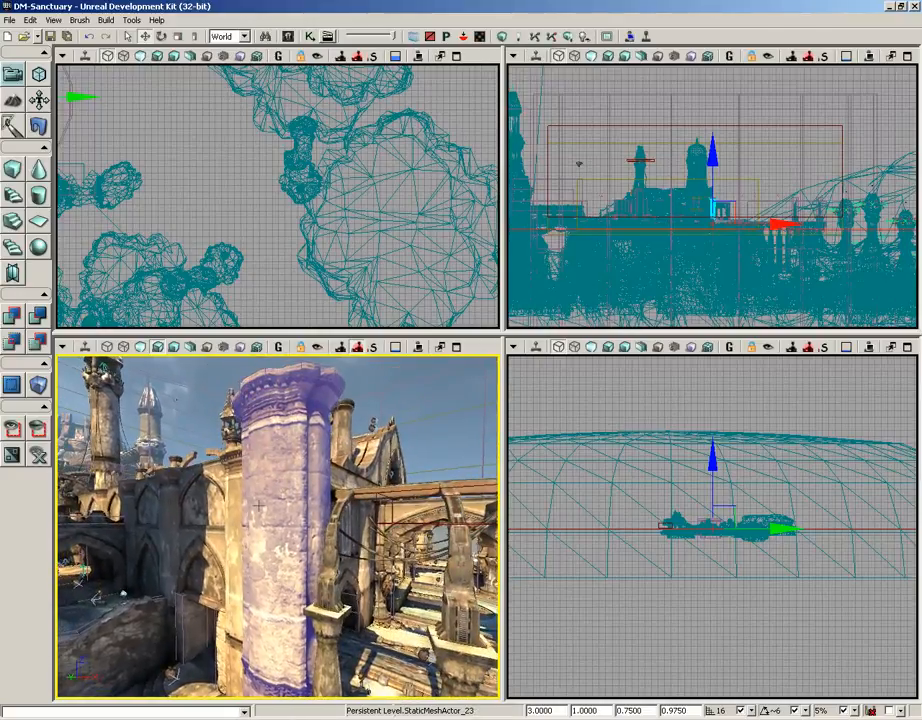
pyautogui.moveTo(259, 505); pyautogui.dragTo(259, 540)
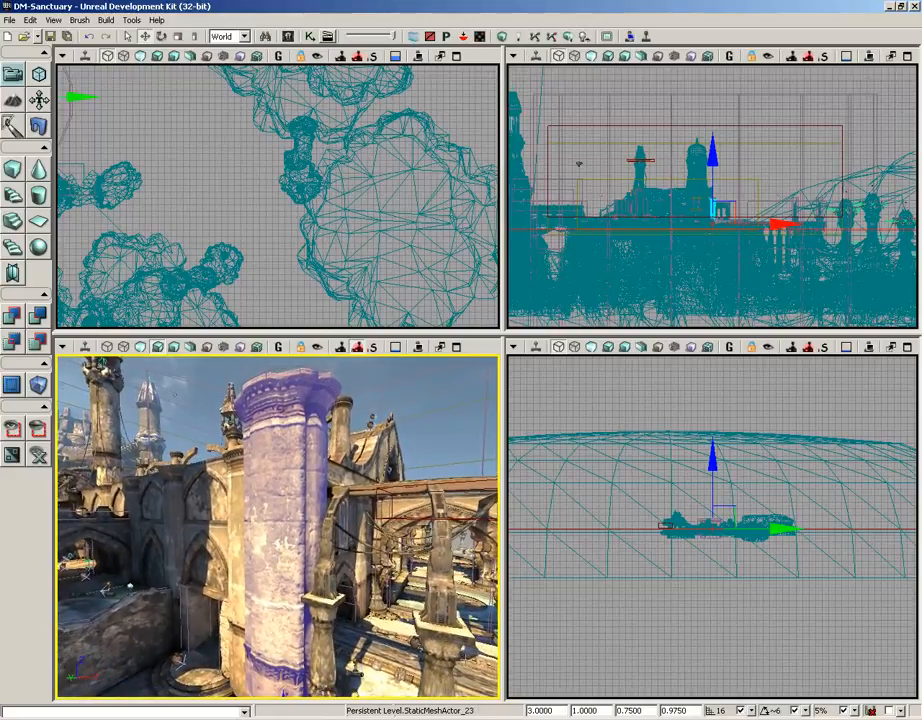
# - Set the tall column's overall DrawScale to 1
pyautogui.click(525, 711)
pyautogui.write('9')
pyautogui.press('Return')
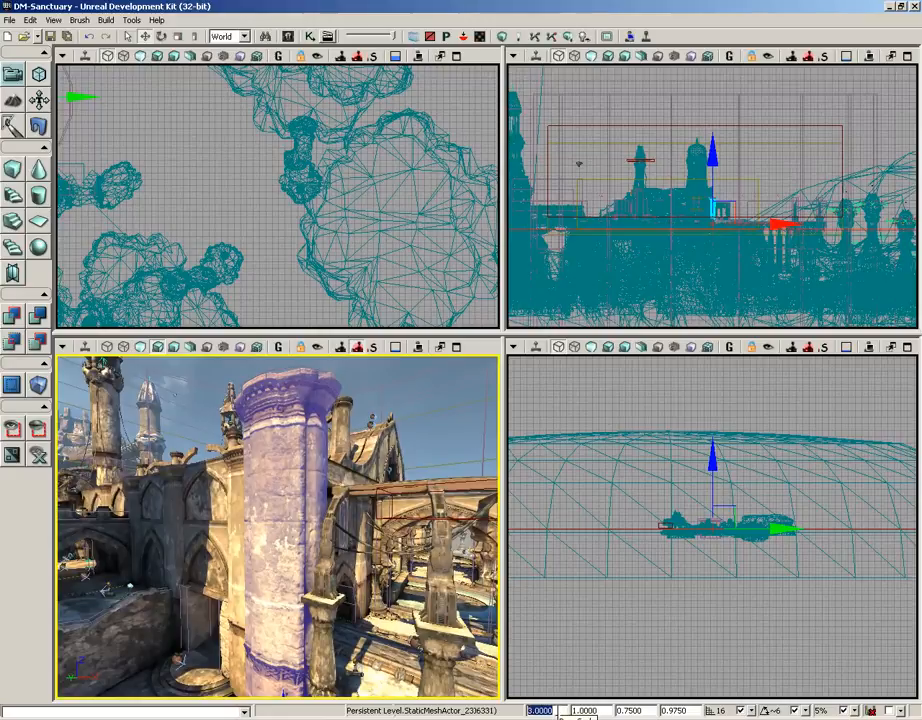
pyautogui.click(560, 711)
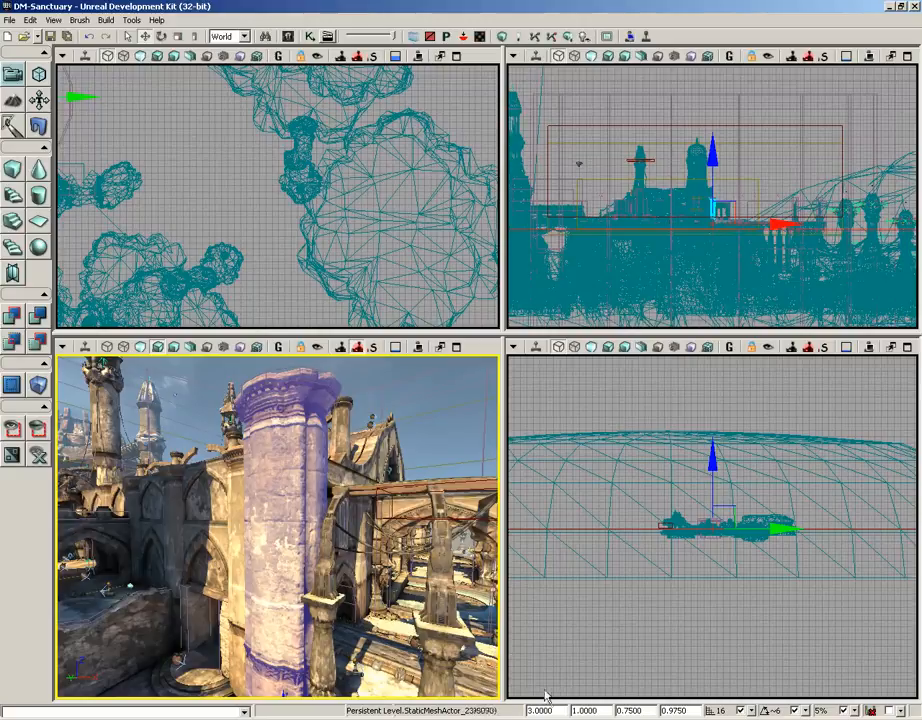
pyautogui.moveTo(545, 695); pyautogui.dragTo(575, 682, button='right')
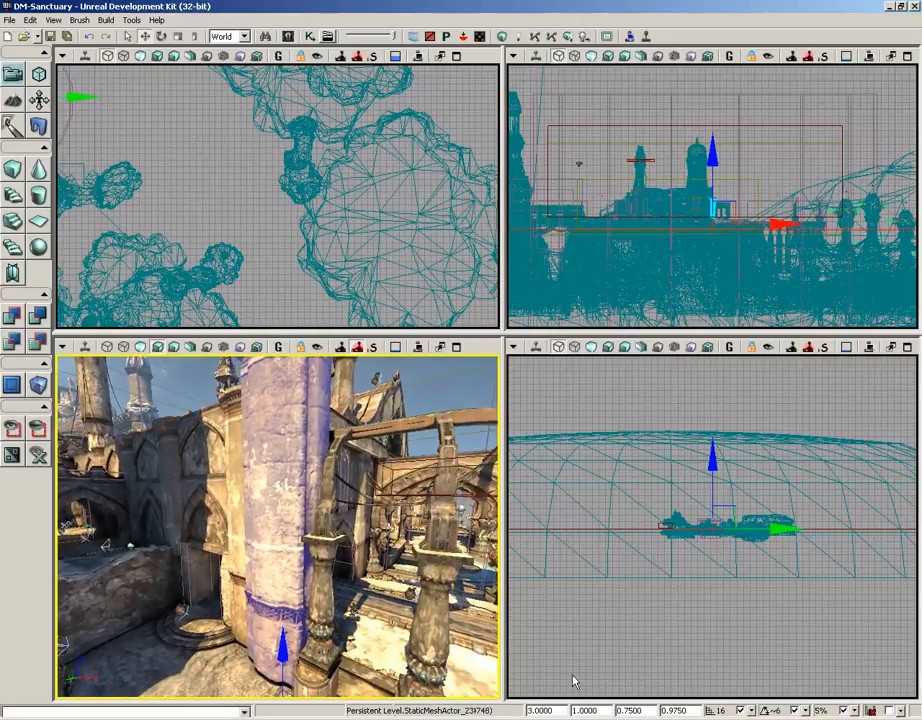
pyautogui.moveTo(561, 711); pyautogui.dragTo(527, 711)
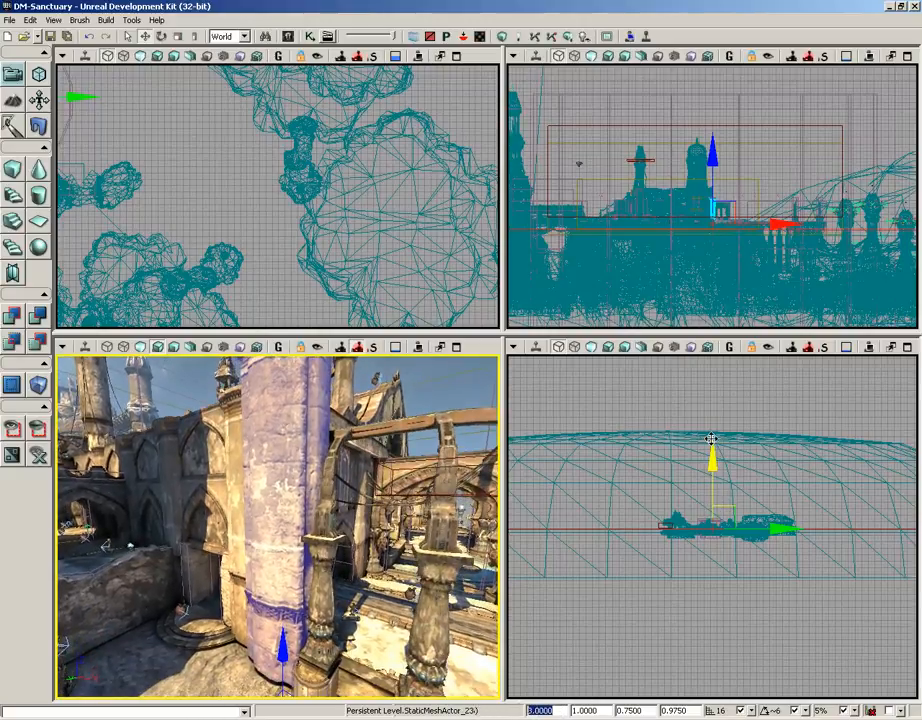
pyautogui.write('1')
pyautogui.press('Return')
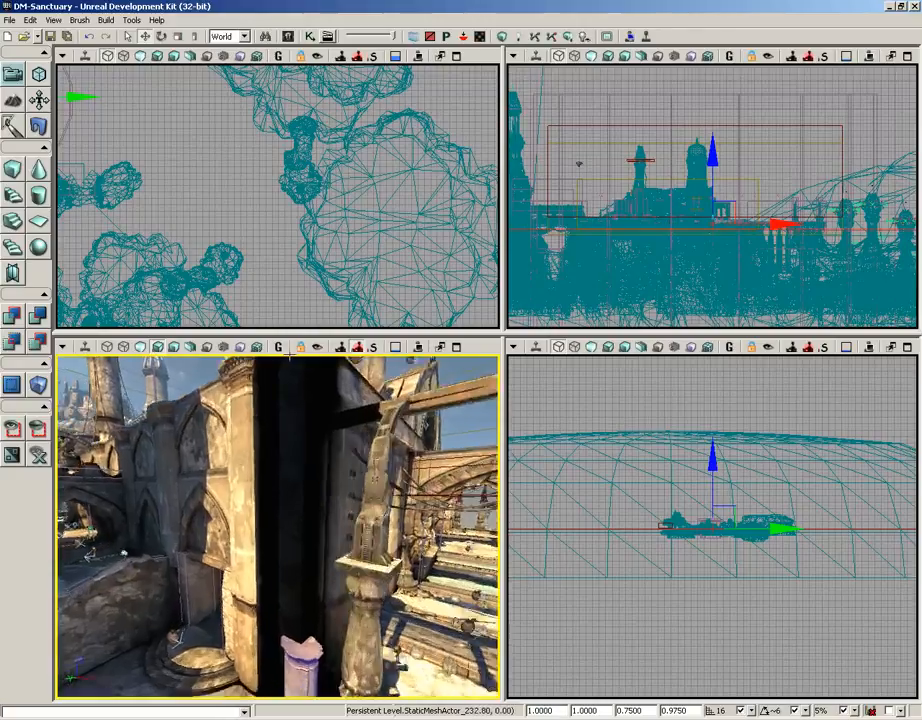
# - Restore the tall column's overall DrawScale to 3
pyautogui.moveTo(290, 356); pyautogui.dragTo(352, 472, button='right')
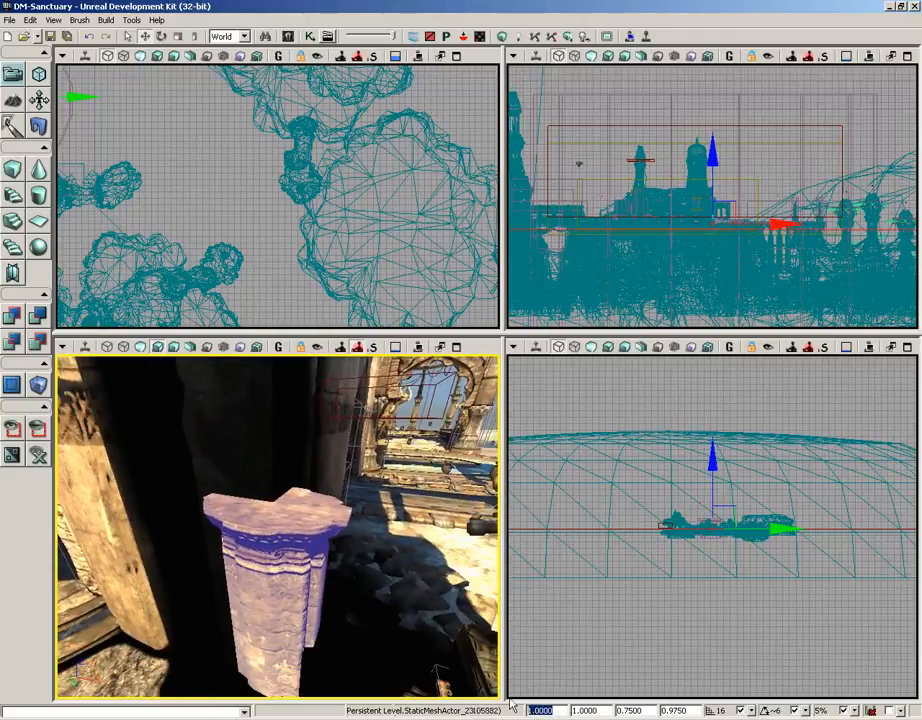
pyautogui.write('3')
pyautogui.press('Return')
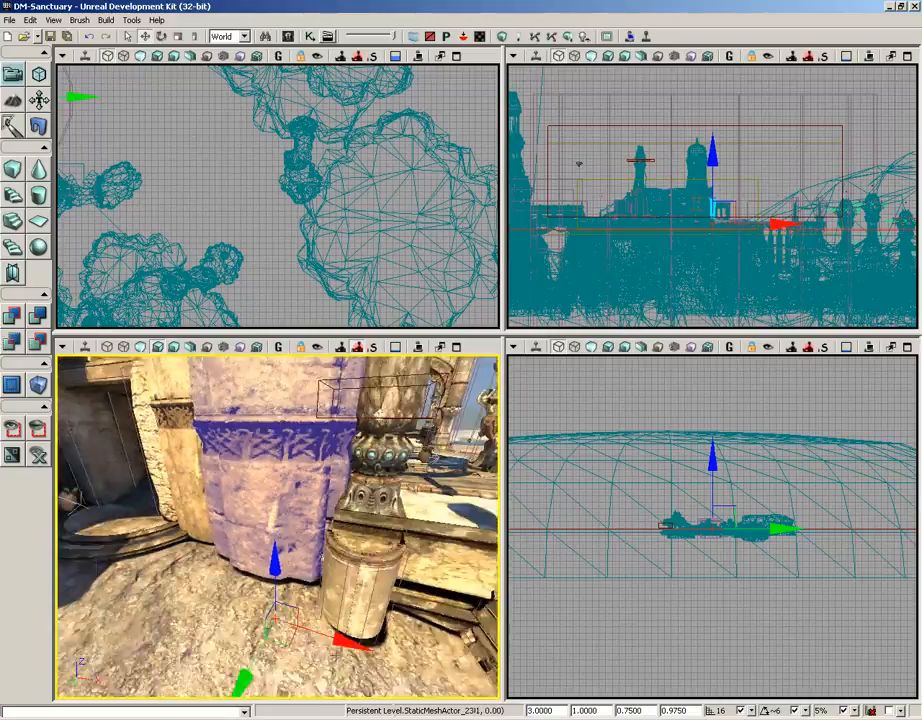
pyautogui.moveTo(330, 607); pyautogui.dragTo(332, 412, button='right')
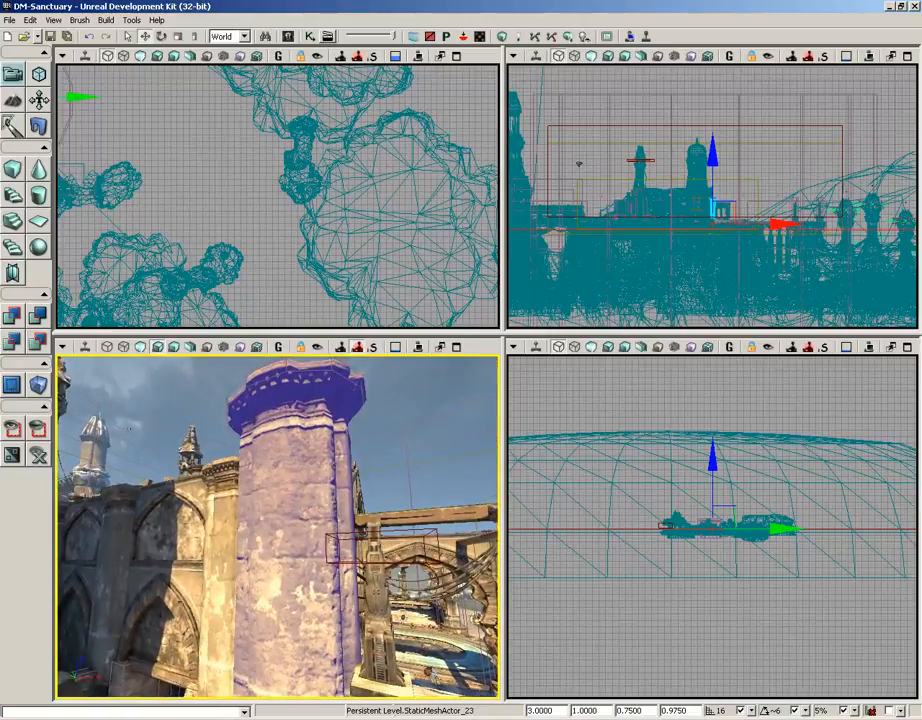
# - Stretch the tall column vertically by setting its DrawScale3D Z to 2, and check its height up to the capital
pyautogui.click(596, 709)
pyautogui.click(620, 709)
pyautogui.press('Tab')
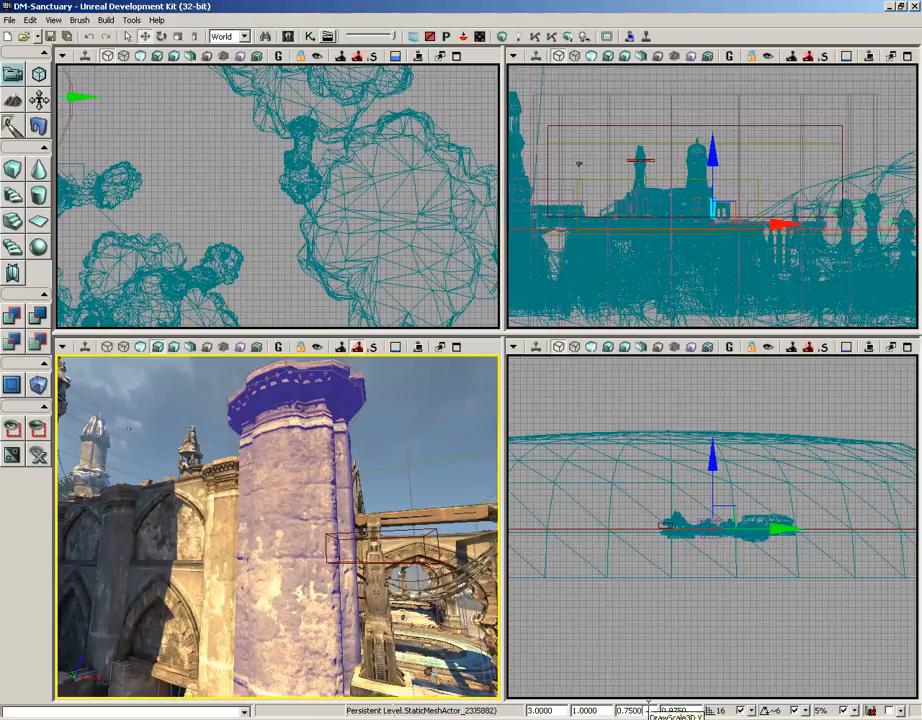
pyautogui.doubleClick(645, 710)
pyautogui.doubleClick(689, 710)
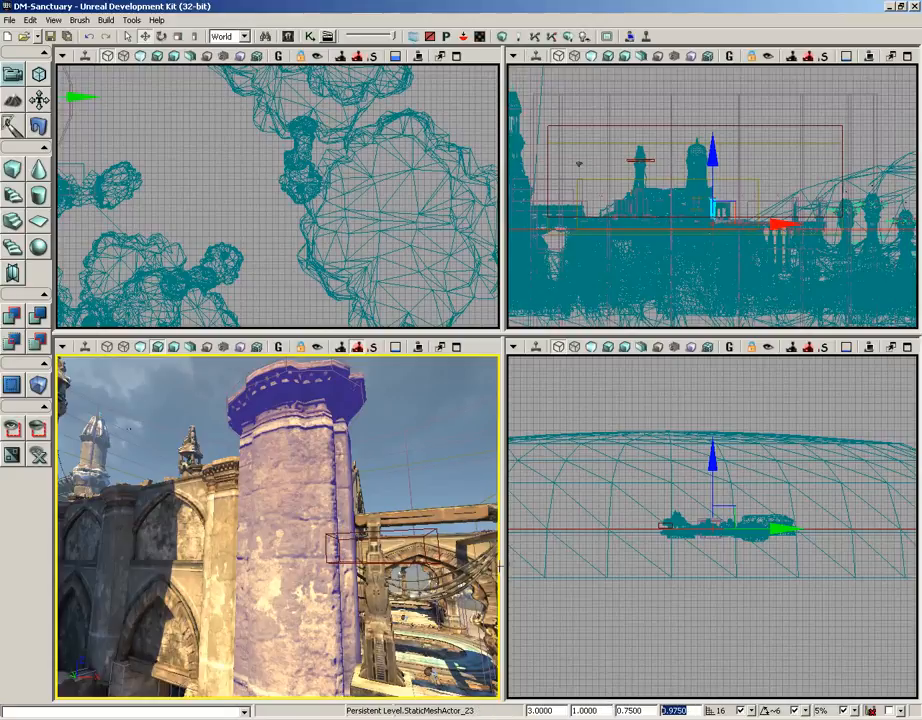
pyautogui.write('2')
pyautogui.press('Return')
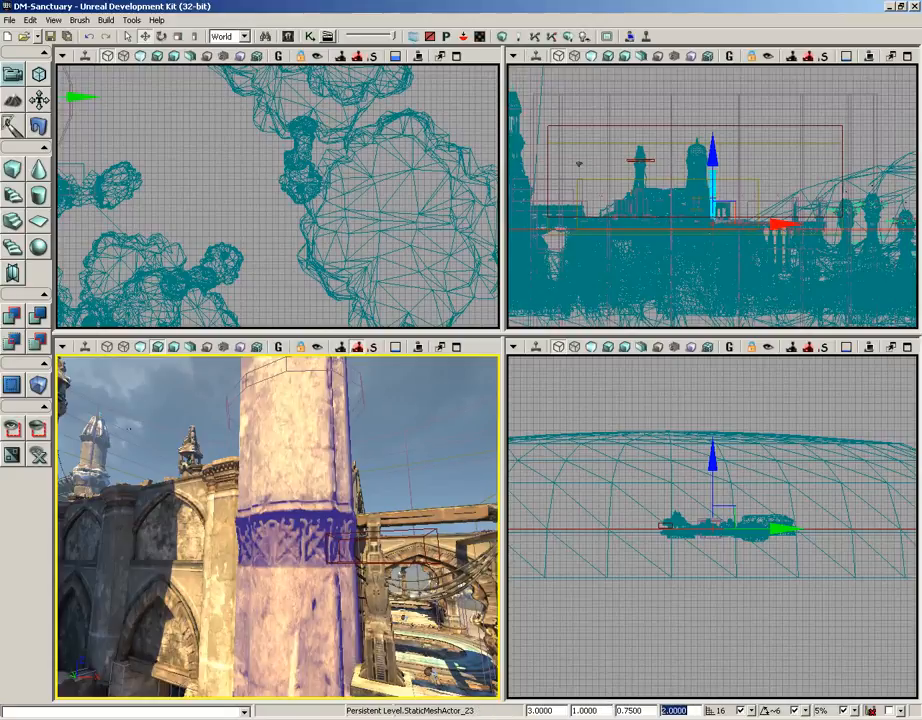
pyautogui.moveTo(267, 477); pyautogui.dragTo(258, 353, button='right')
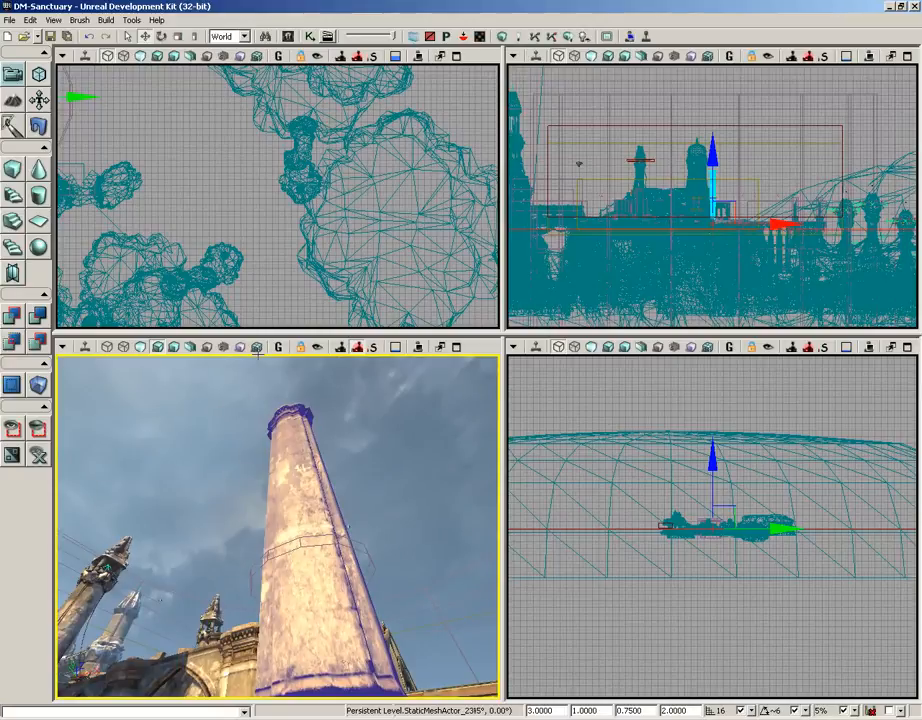
pyautogui.moveTo(258, 353); pyautogui.dragTo(208, 535, button='right')
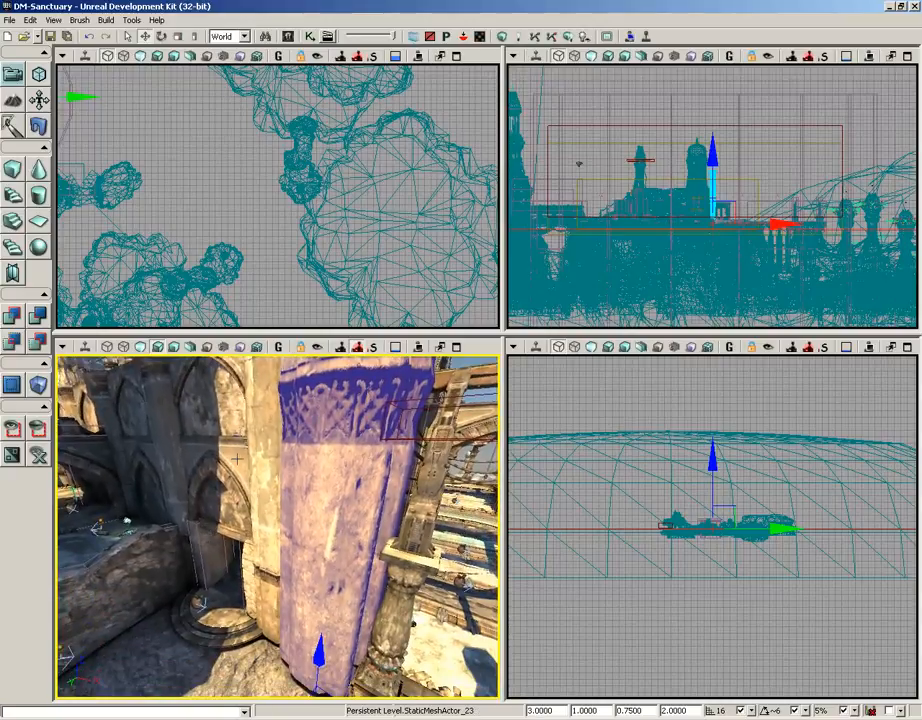
pyautogui.moveTo(238, 459); pyautogui.dragTo(234, 475, button='right')
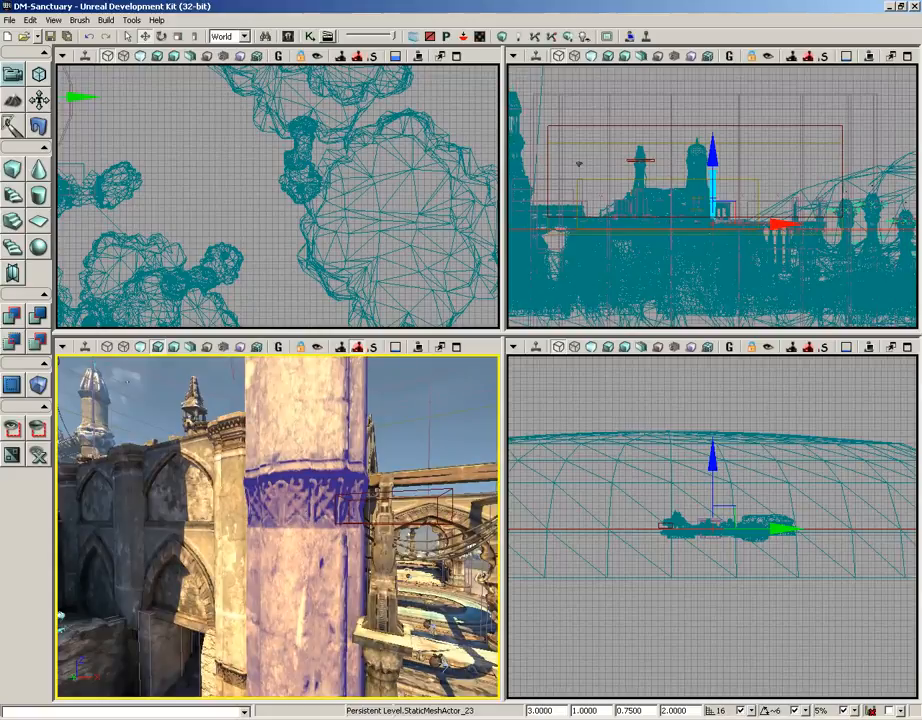
# - Isolate the selected tall column by showing only selected actors, with the top view zoomed in on it
pyautogui.moveTo(205, 466); pyautogui.dragTo(404, 464, button='right')
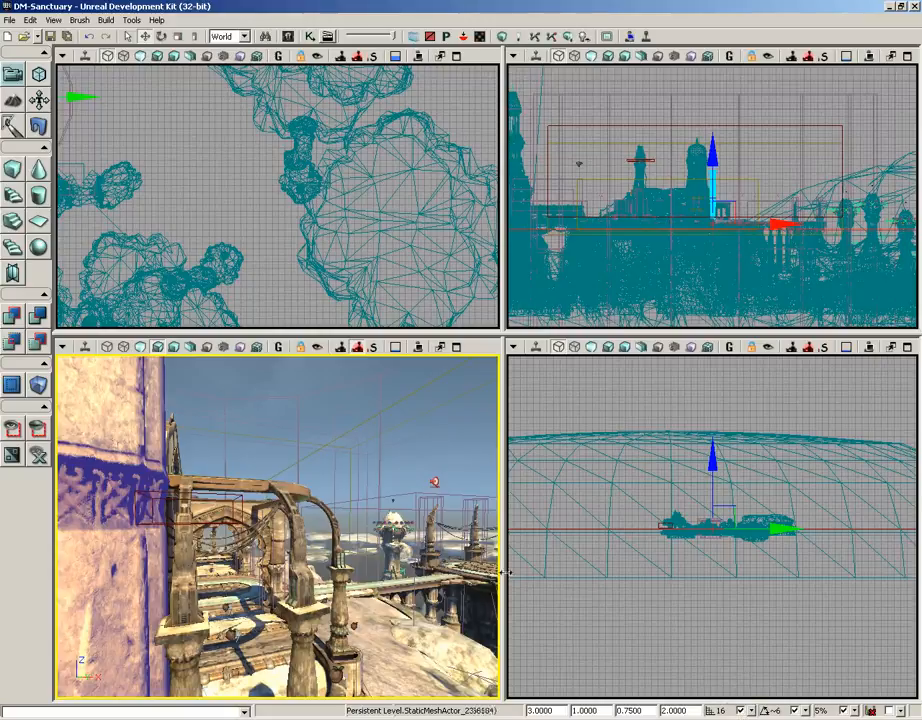
pyautogui.moveTo(157, 151); pyautogui.dragTo(243, 172)
pyautogui.scroll(-4, 332, 230)
pyautogui.scroll(5, 265, 208)
pyautogui.scroll(5, 305, 165)
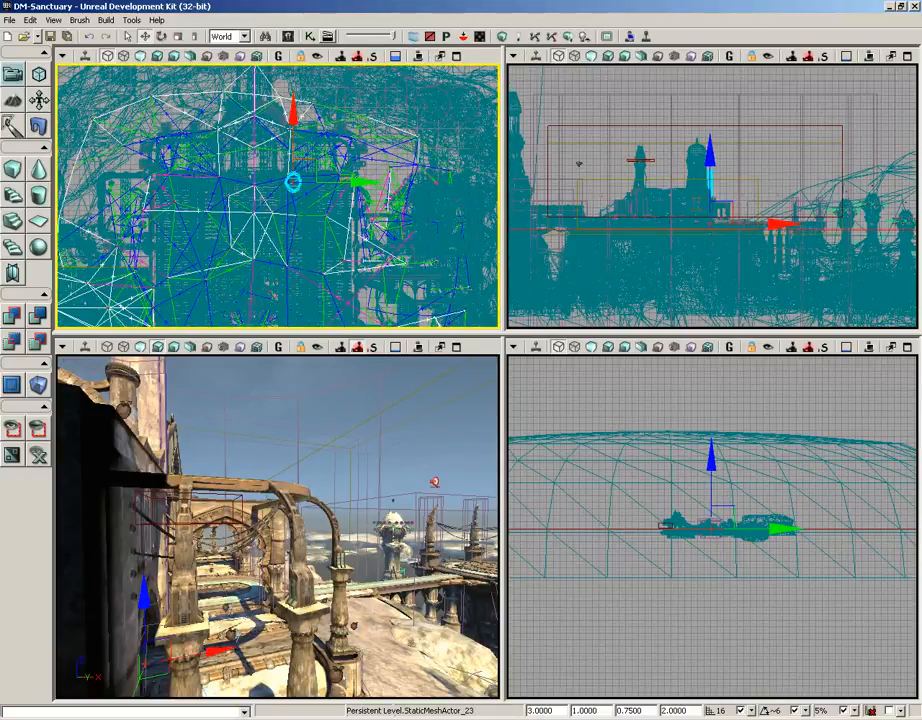
pyautogui.scroll(5, 358, 182)
pyautogui.moveTo(358, 182)
pyautogui.mouseDown()
pyautogui.moveTo(258, 217)
pyautogui.moveTo(355, 184)
pyautogui.mouseUp()
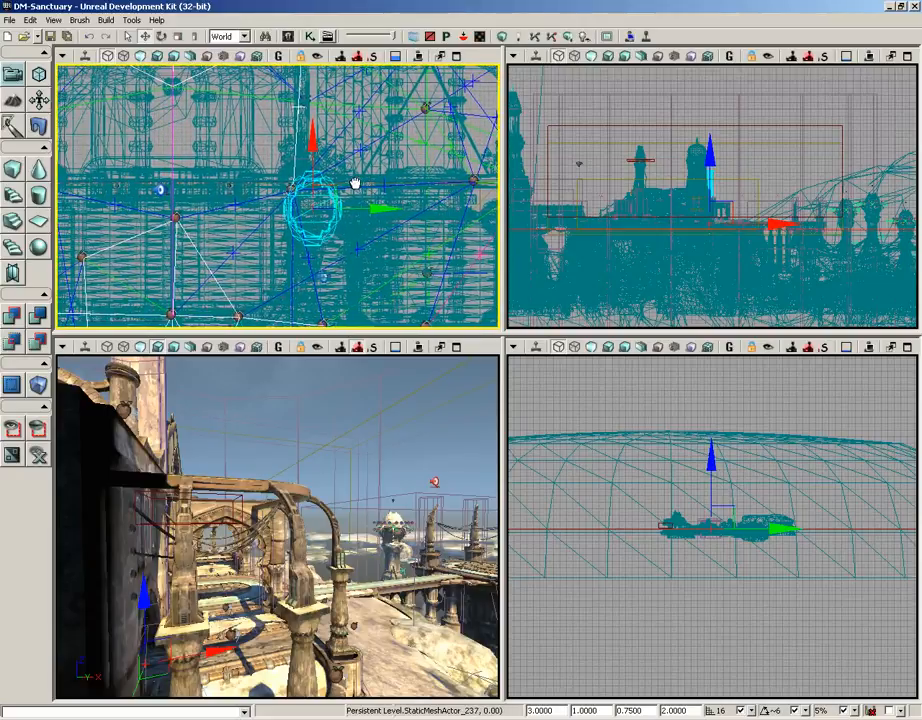
pyautogui.click(12, 428)
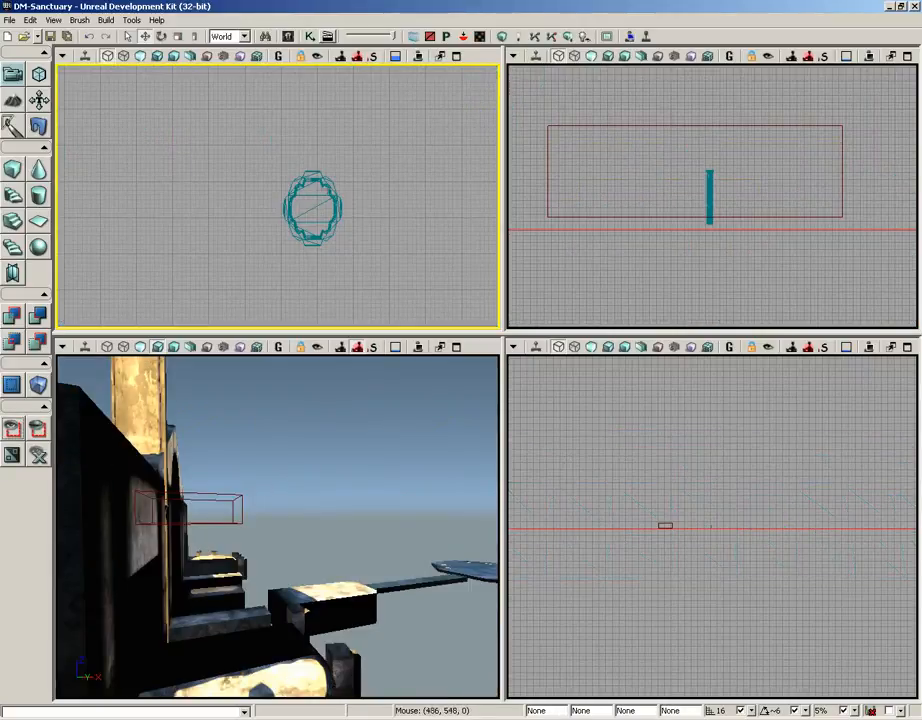
# - Select the isolated column again and move it a short distance along the positive Y axis in the top view
pyautogui.click(325, 191)
pyautogui.moveTo(379, 211); pyautogui.dragTo(410, 221)
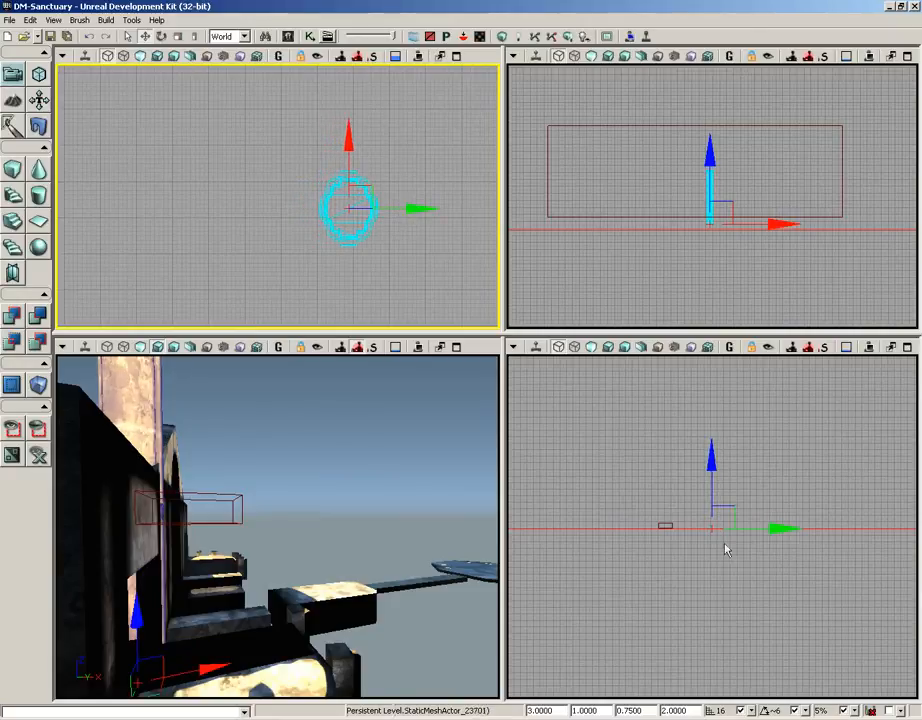
# - Set the drag grid snap to 128 and move the column along the Y axis in the top view, first backward and then slightly forward
pyautogui.click(751, 710)
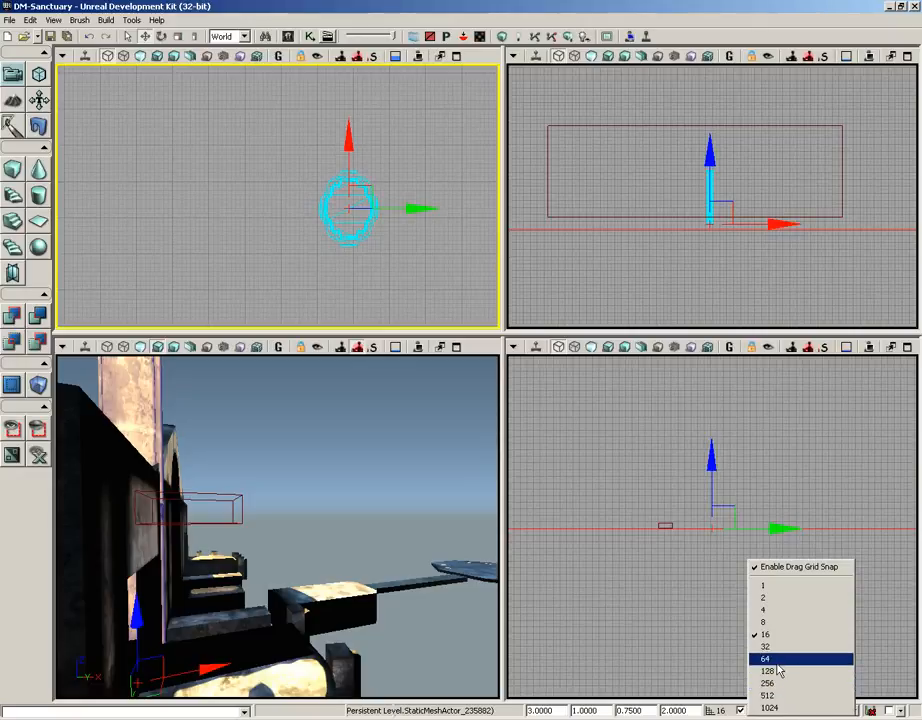
pyautogui.click(779, 673)
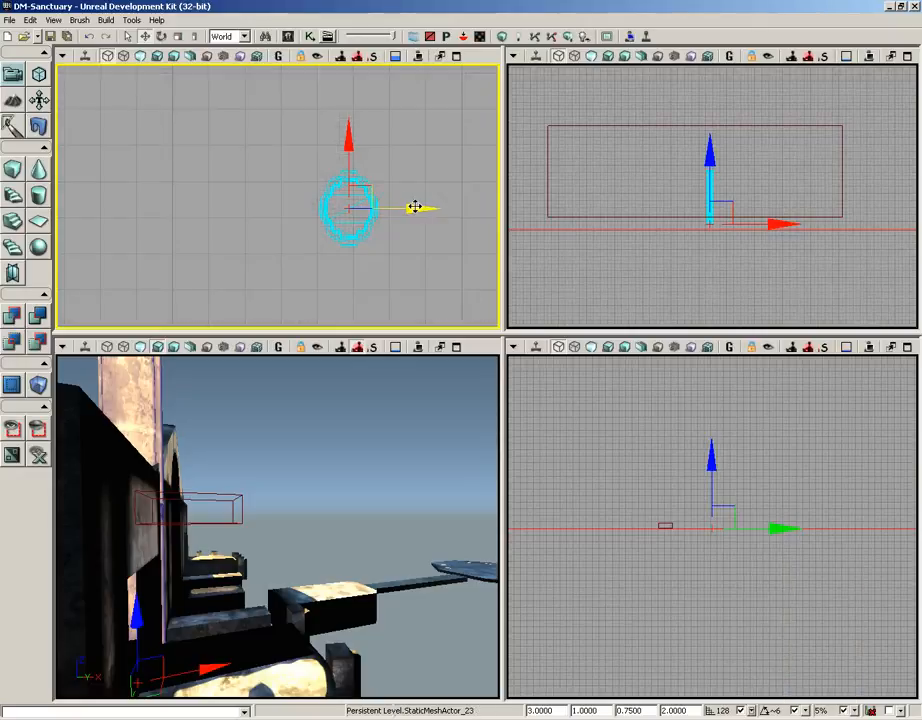
pyautogui.moveTo(414, 206); pyautogui.dragTo(265, 211)
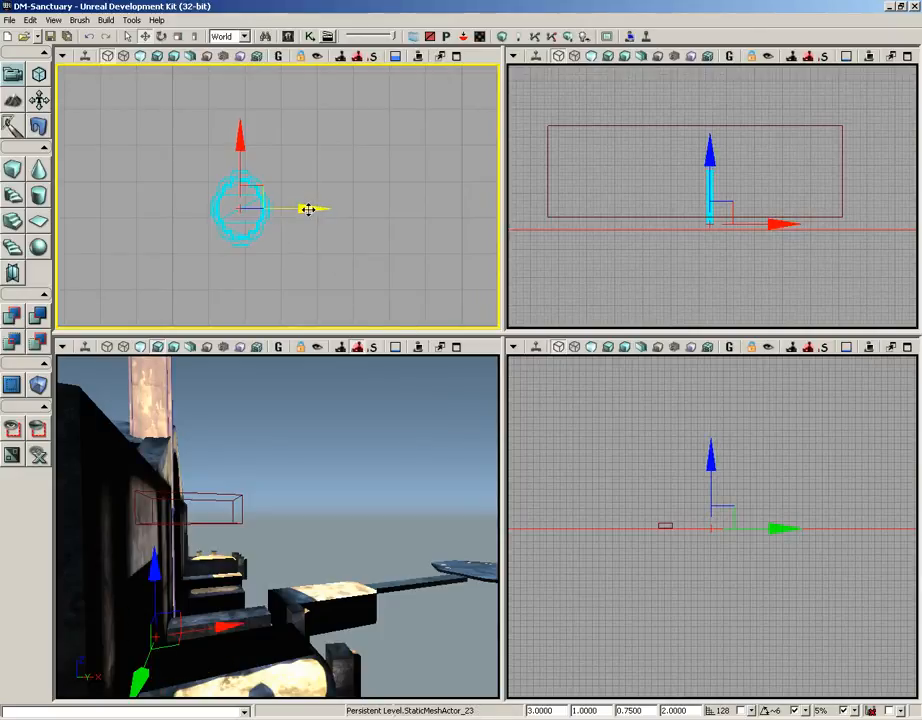
pyautogui.moveTo(305, 208); pyautogui.dragTo(329, 208)
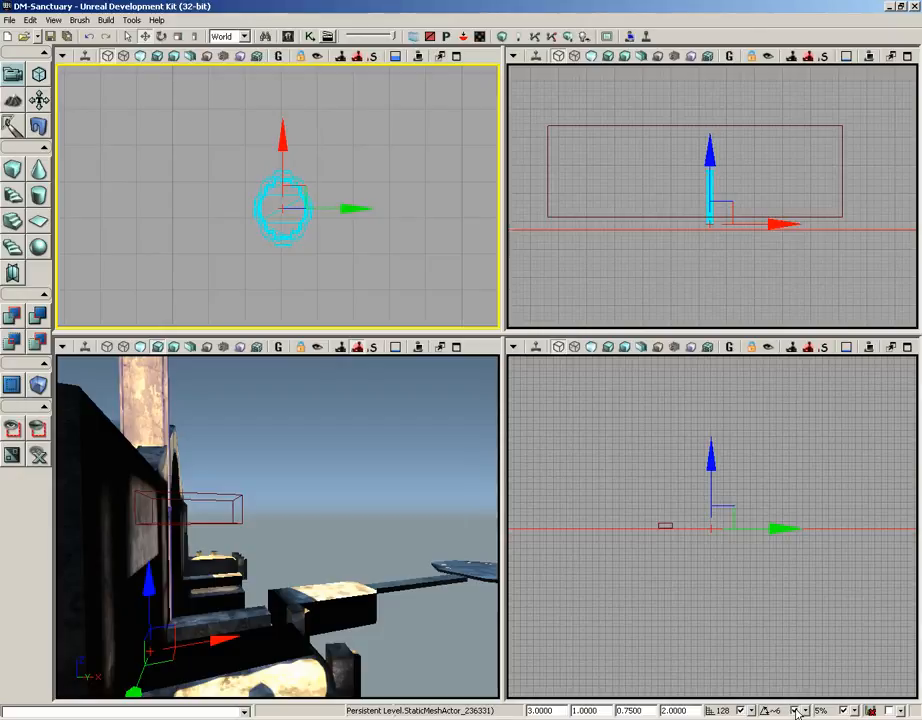
# - Examine the available rotation snap angles, scale snap percentages and autosave intervals in the status bar
pyautogui.click(800, 711)
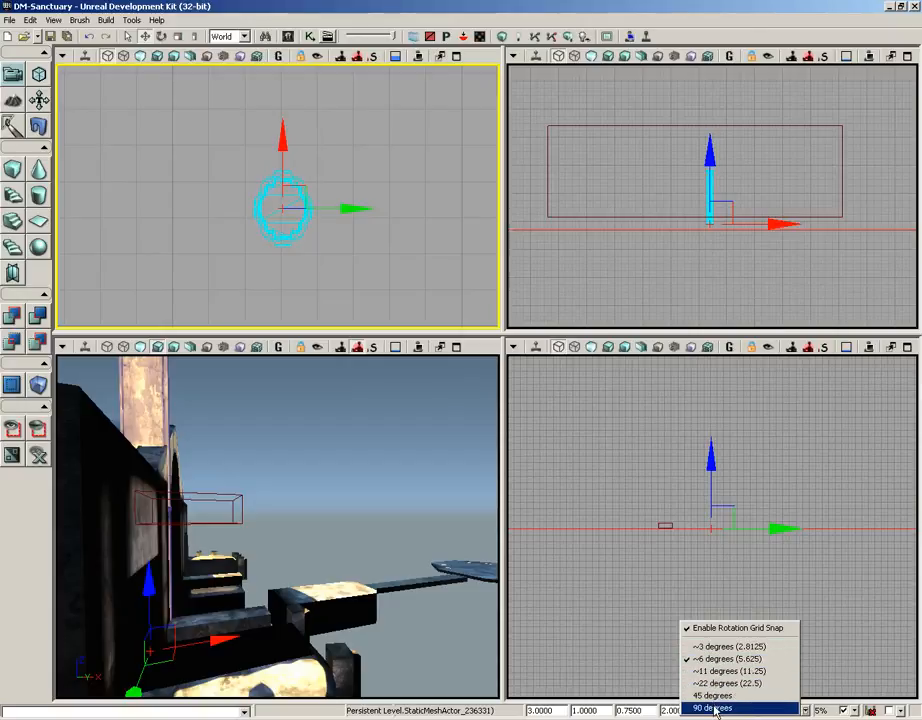
pyautogui.click(829, 710)
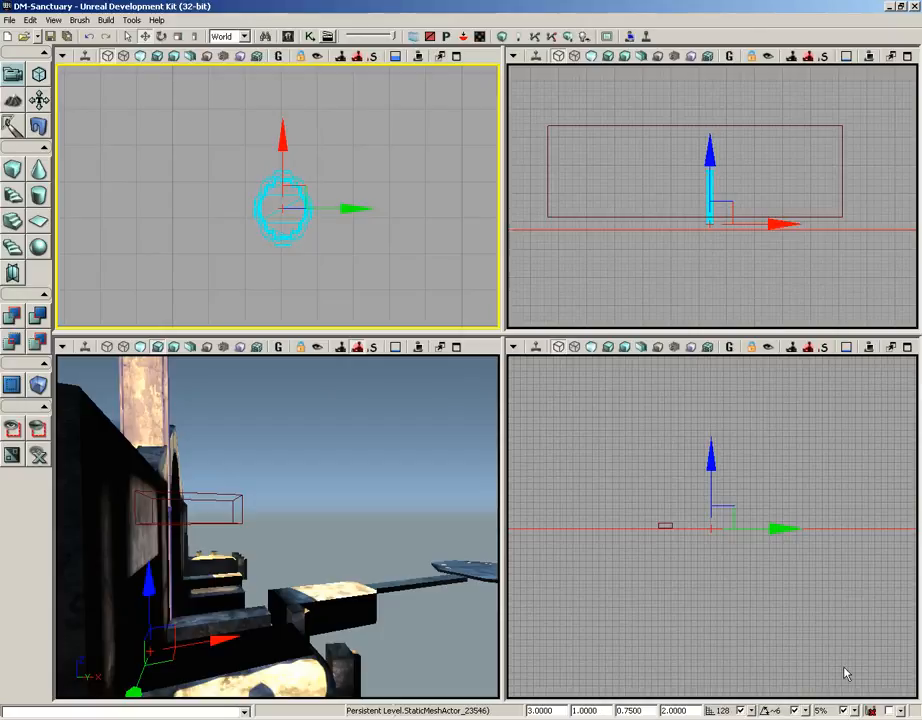
pyautogui.click(828, 711)
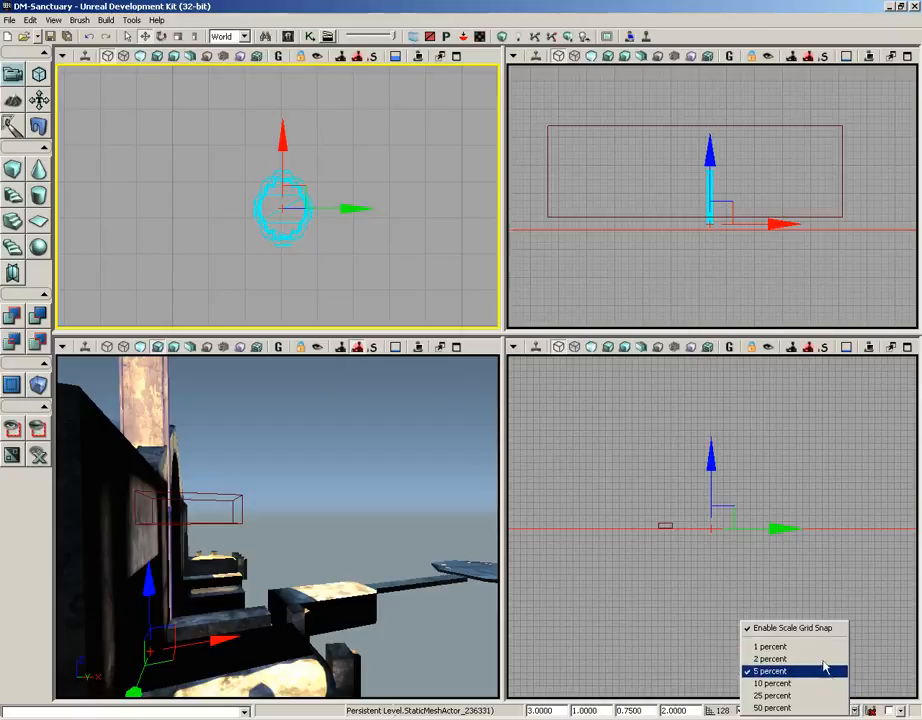
pyautogui.click(885, 712)
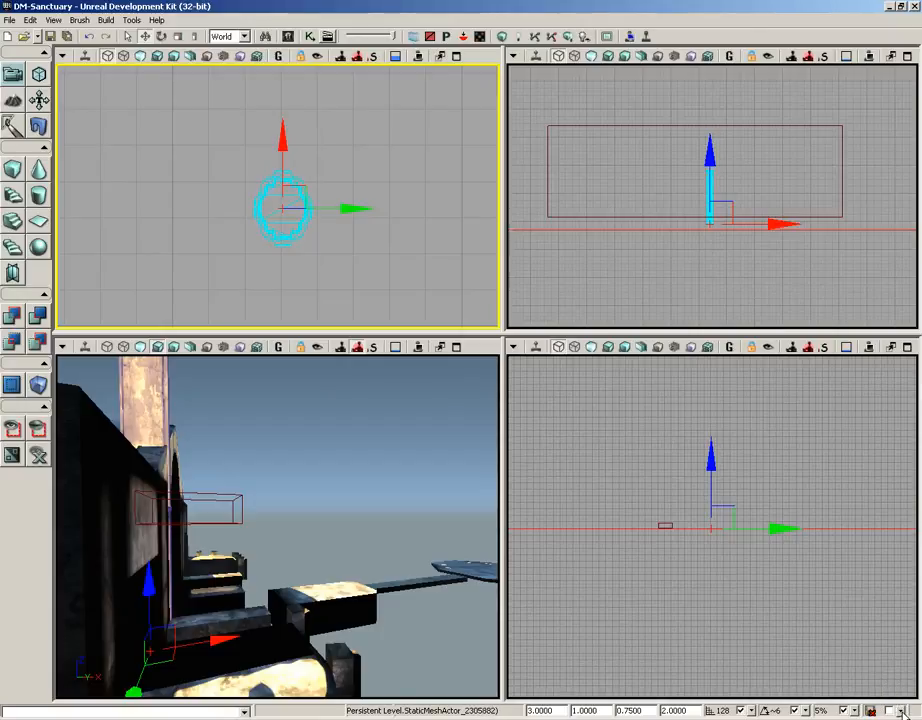
pyautogui.click(901, 712)
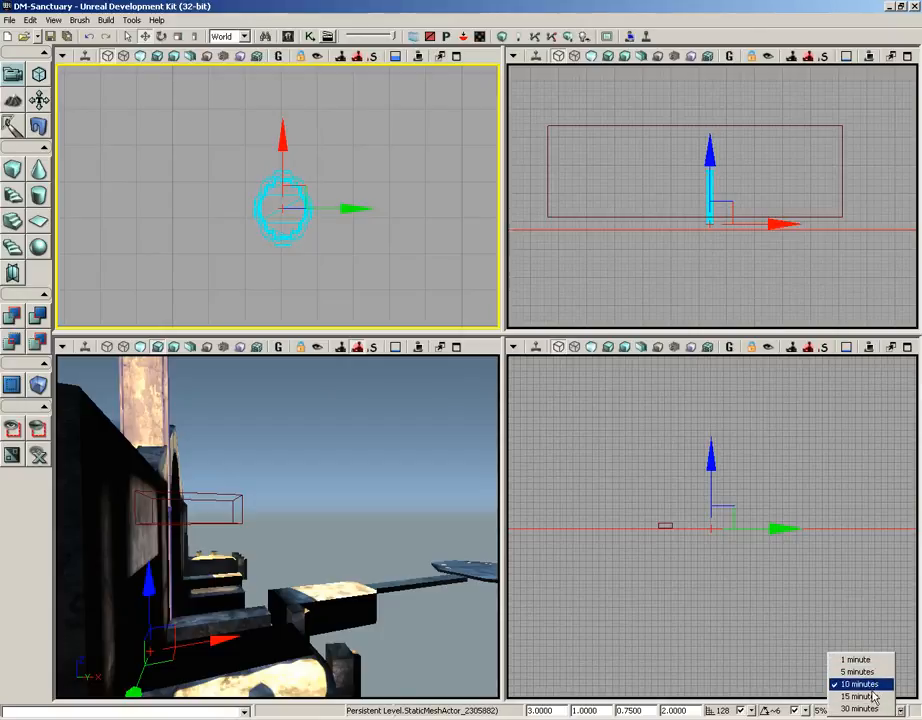
pyautogui.moveTo(380, 478); pyautogui.dragTo(303, 668)
pyautogui.moveTo(284, 430); pyautogui.dragTo(66, 490)
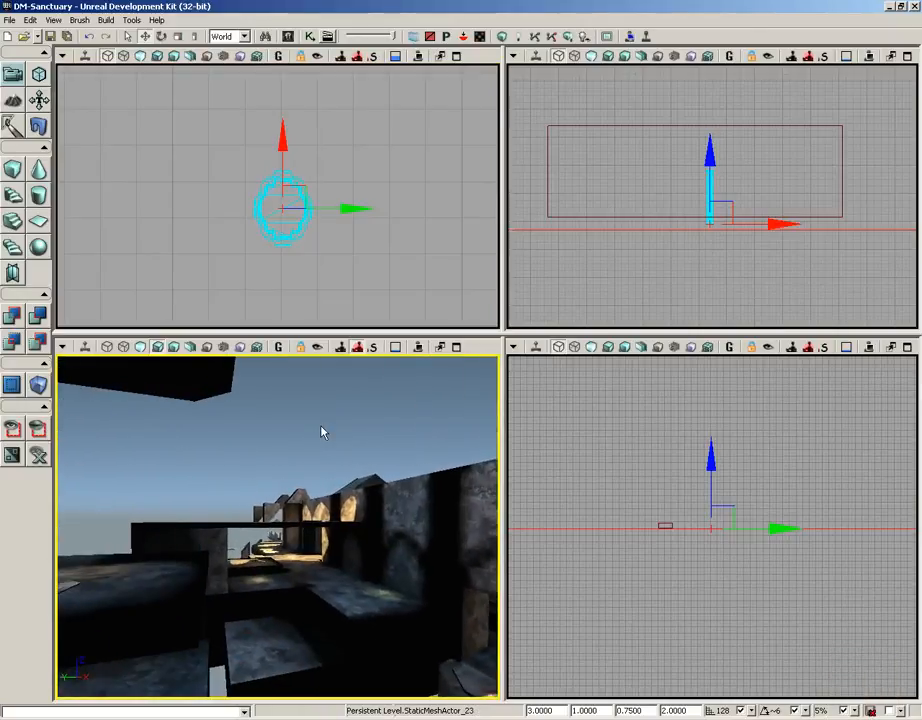
pyautogui.moveTo(335, 416)
pyautogui.mouseDown()
pyautogui.moveTo(438, 432)
pyautogui.moveTo(340, 419)
pyautogui.mouseUp()
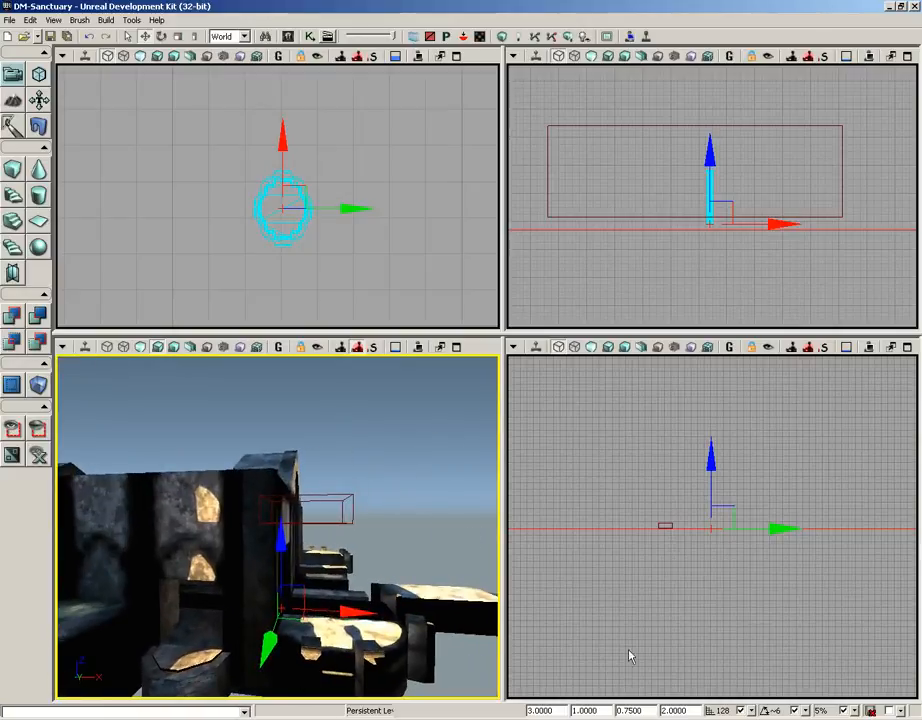